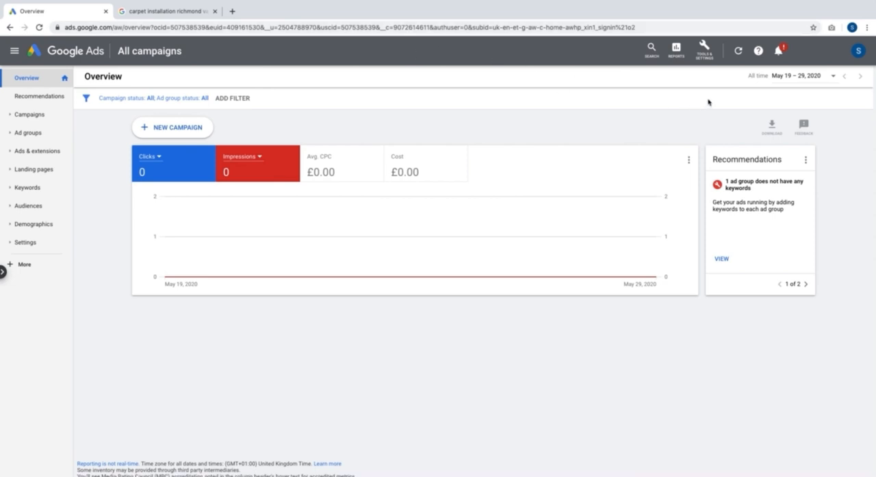
Open Keyword Planner and discover new keywords starting from the product term "yoga mat"
{"action": "left_click", "coordinate": [709, 60]}
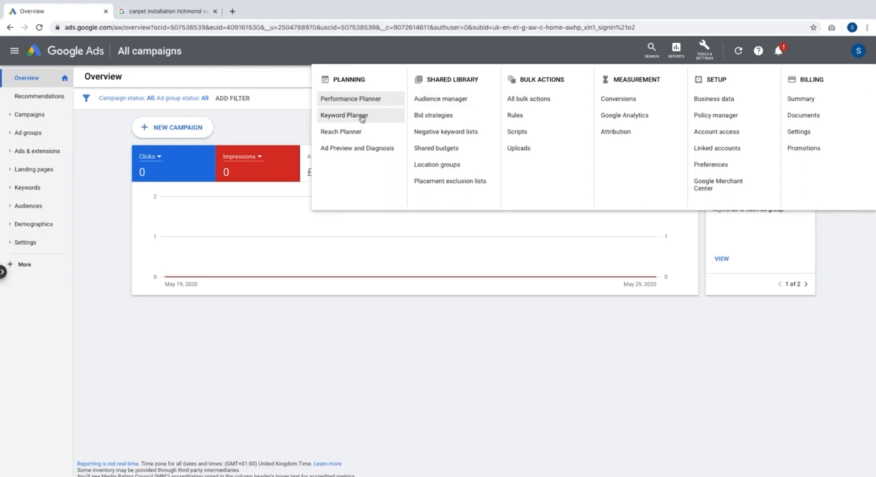
{"action": "left_click", "coordinate": [362, 118]}
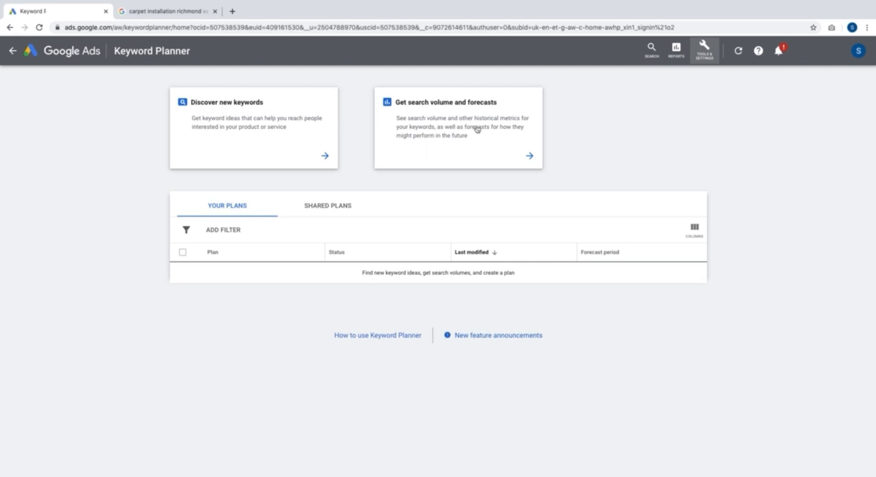
{"action": "left_click", "coordinate": [305, 131]}
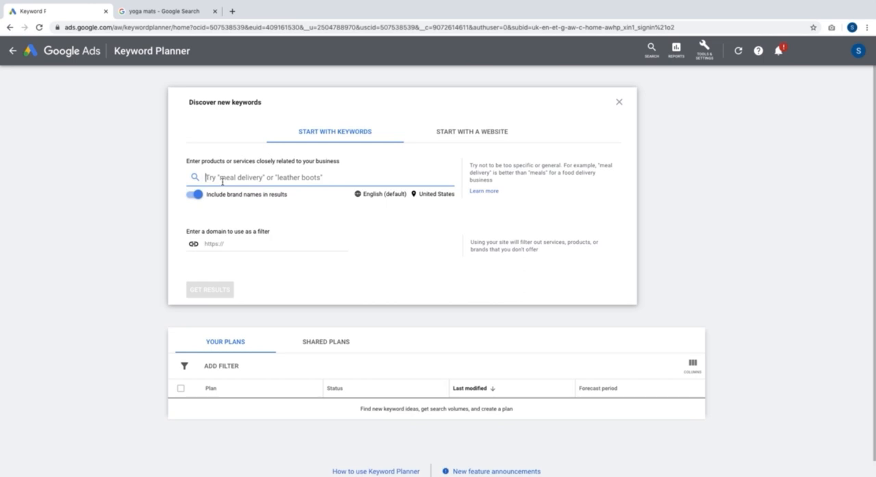
{"action": "type", "text": "yoga m"}
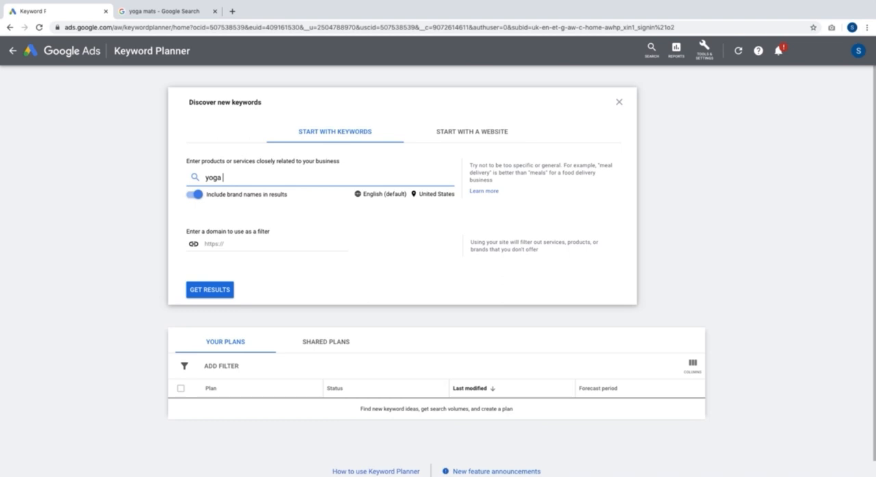
{"action": "type", "text": "at"}
{"action": "left_click", "coordinate": [223, 294]}
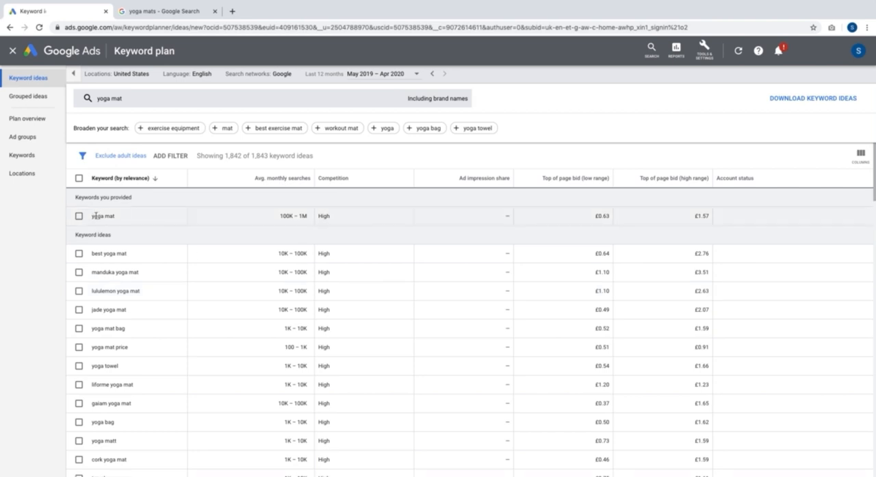
Examine the keyword ideas for yoga mat, including their monthly searches, competition and top-of-page bids
{"action": "left_click_drag", "start_coordinate": [92, 215], "coordinate": [116, 218]}
{"action": "triple_click", "coordinate": [115, 254]}
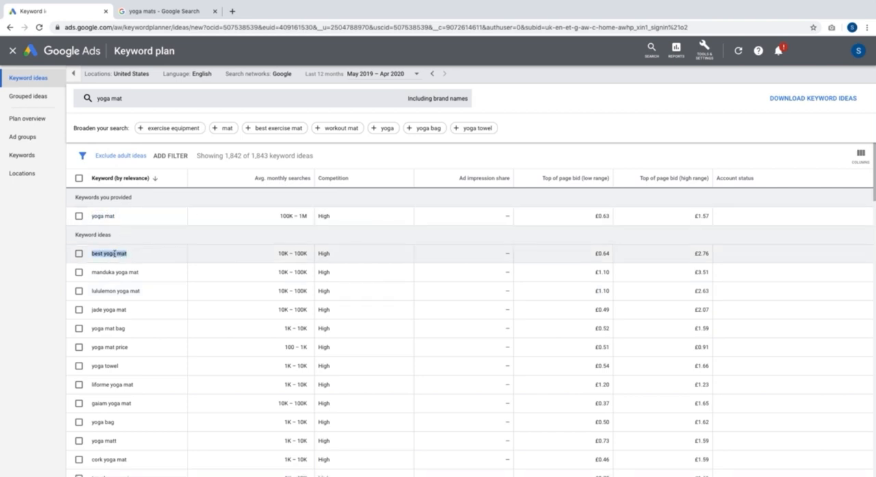
{"action": "triple_click", "coordinate": [117, 274]}
{"action": "triple_click", "coordinate": [113, 308]}
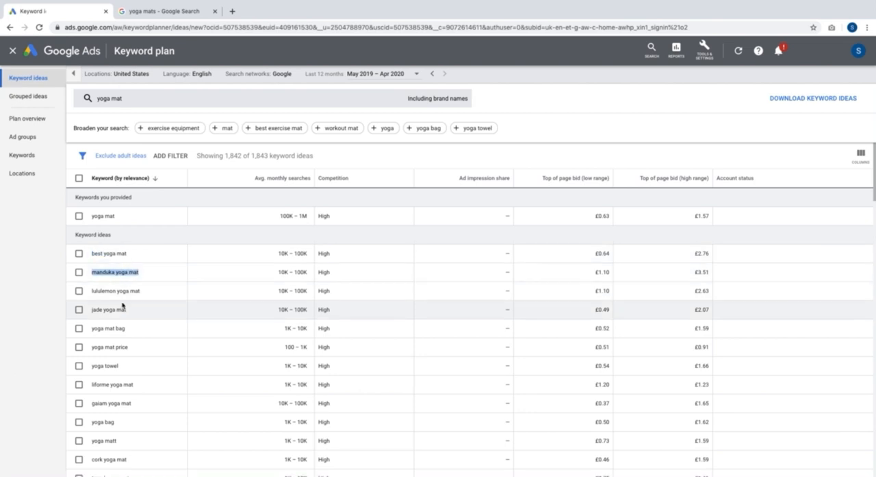
{"action": "triple_click", "coordinate": [109, 421]}
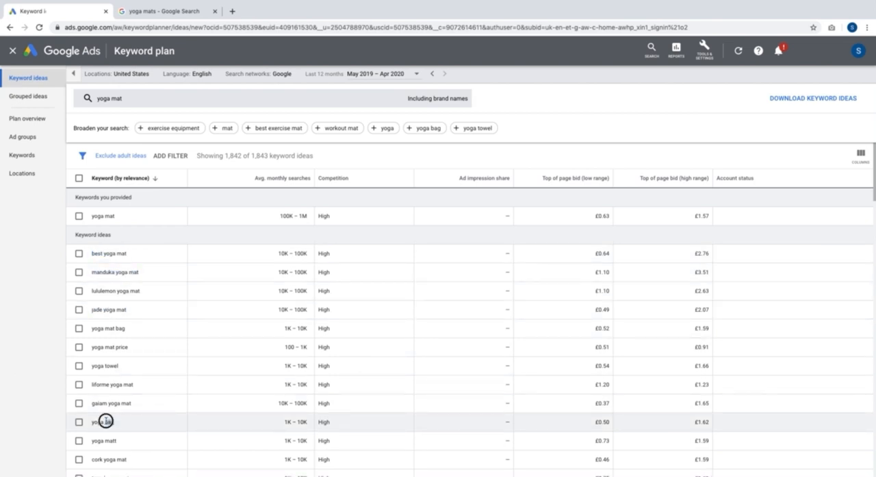
{"action": "triple_click", "coordinate": [111, 459]}
{"action": "scroll", "coordinate": [112, 460], "scroll_direction": "down", "scroll_amount": 1}
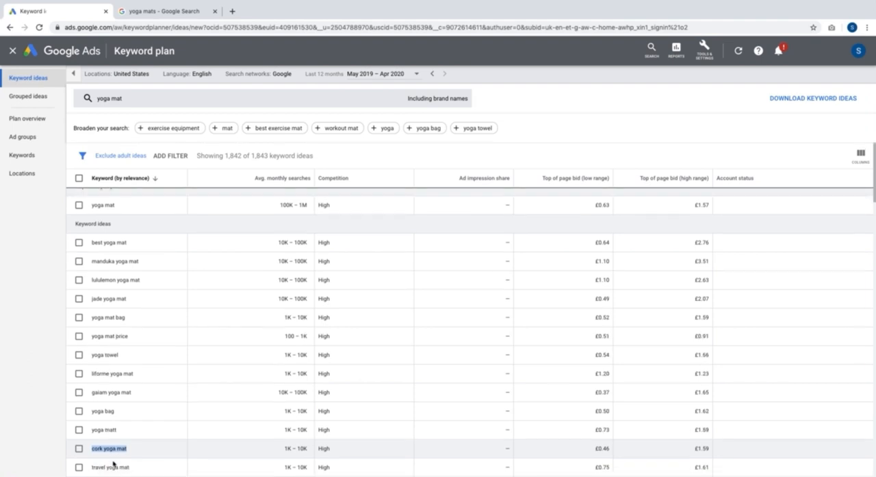
{"action": "triple_click", "coordinate": [110, 466]}
{"action": "scroll", "coordinate": [172, 377], "scroll_direction": "down", "scroll_amount": 3}
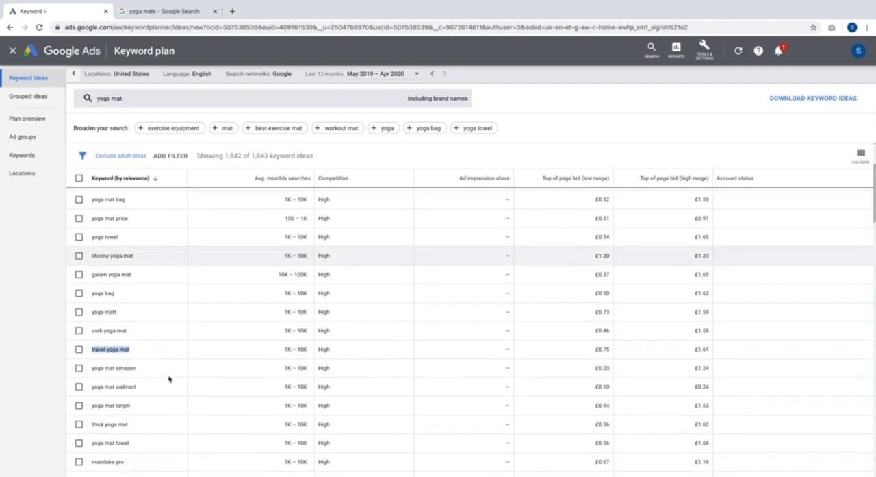
{"action": "scroll", "coordinate": [170, 379], "scroll_direction": "up", "scroll_amount": 3}
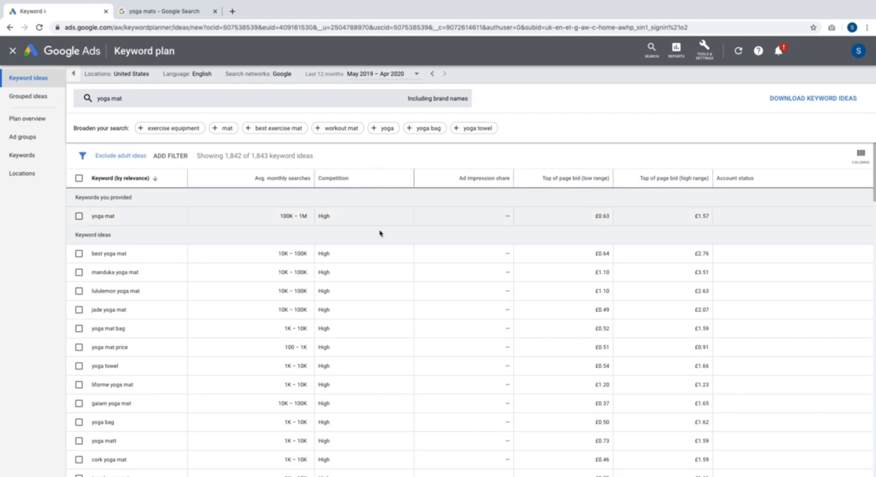
{"action": "scroll", "coordinate": [384, 353], "scroll_direction": "down", "scroll_amount": 2}
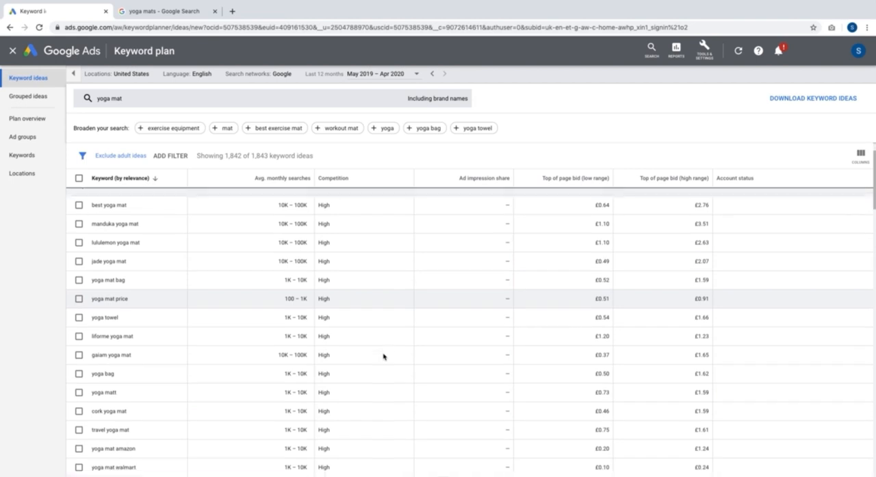
{"action": "scroll", "coordinate": [384, 356], "scroll_direction": "up", "scroll_amount": 2}
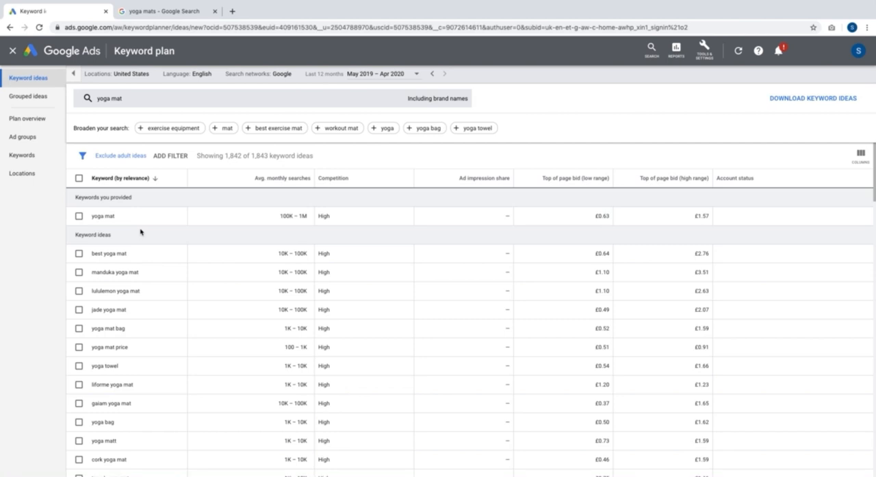
Close the yoga mat keyword plan and start a new keyword discovery based on a website
{"action": "left_click", "coordinate": [13, 51]}
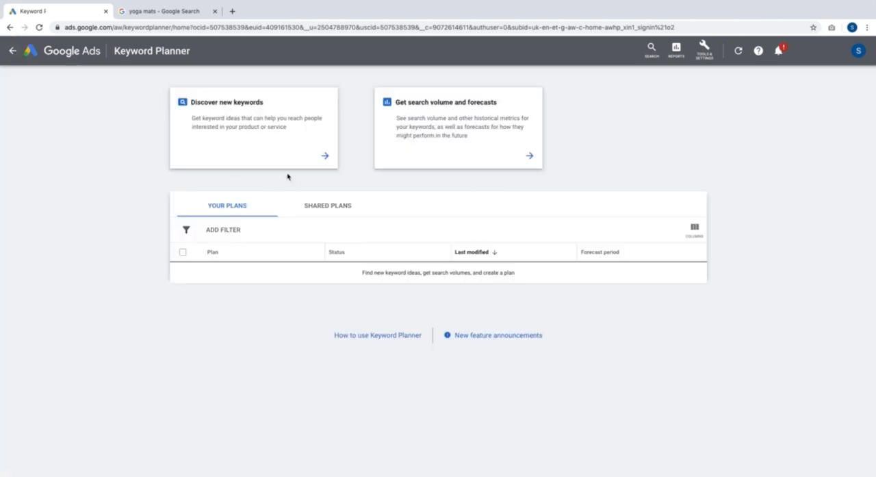
{"action": "left_click", "coordinate": [236, 123]}
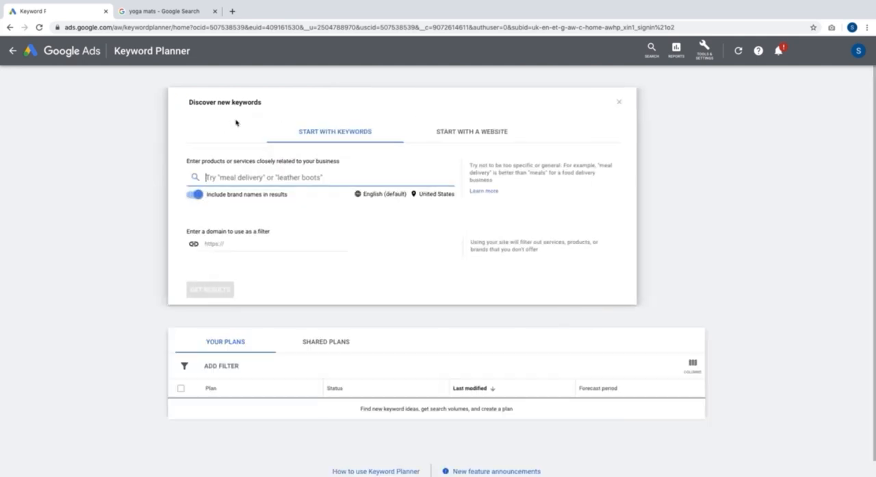
{"action": "left_click", "coordinate": [491, 142]}
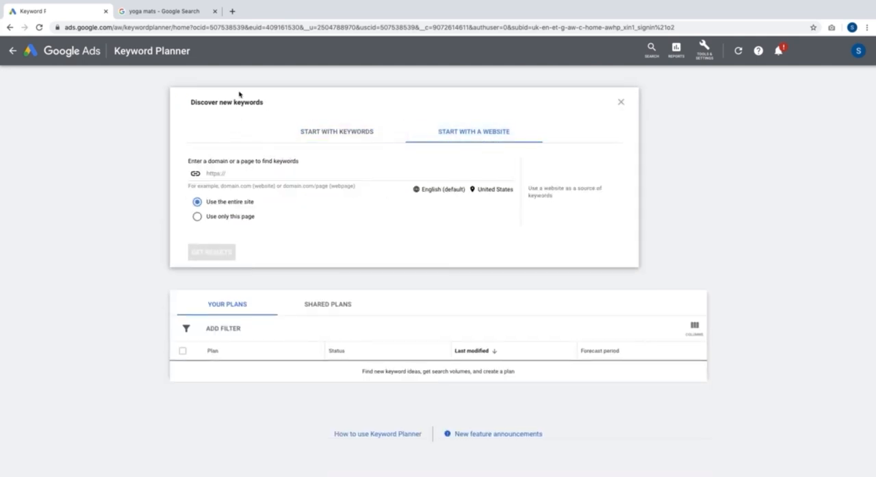
Switch to the Google results for yoga mats and copy the link address of the organic Yogamatters result
{"action": "left_click", "coordinate": [176, 14]}
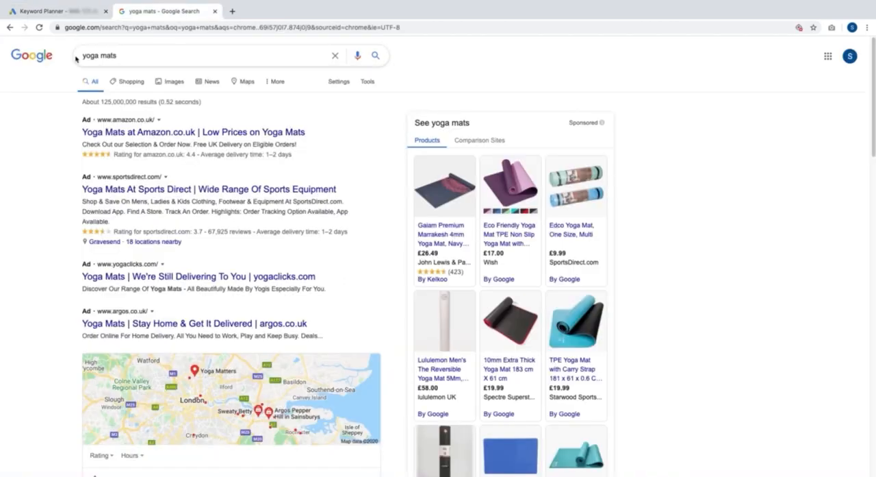
{"action": "scroll", "coordinate": [272, 284], "scroll_direction": "down", "scroll_amount": 6}
{"action": "scroll", "coordinate": [272, 286], "scroll_direction": "down", "scroll_amount": 3}
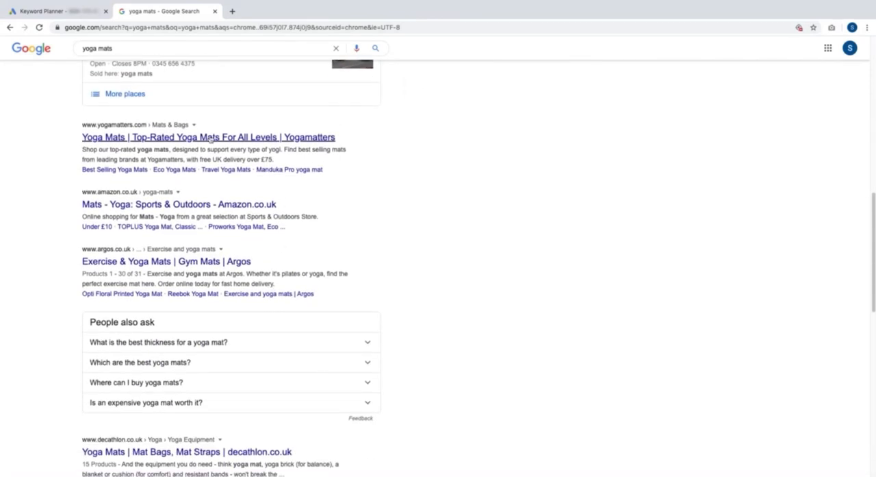
{"action": "right_click", "coordinate": [210, 138]}
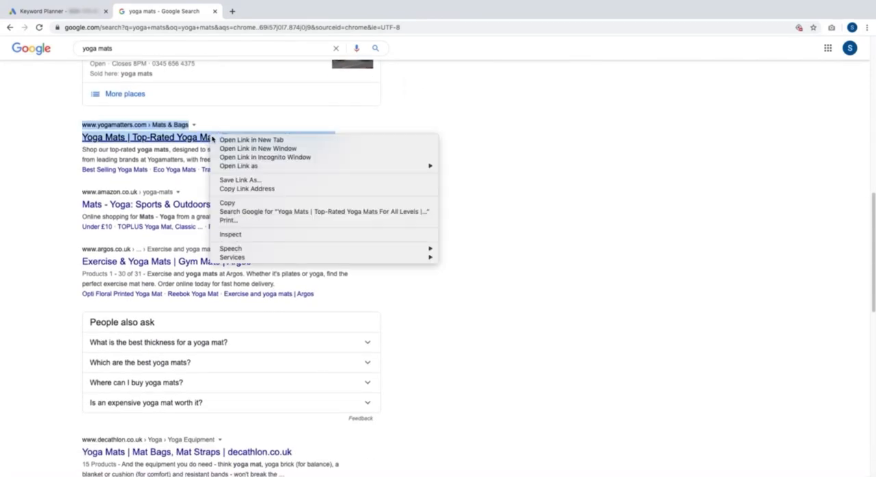
{"action": "left_click", "coordinate": [251, 188]}
{"action": "left_click", "coordinate": [75, 19]}
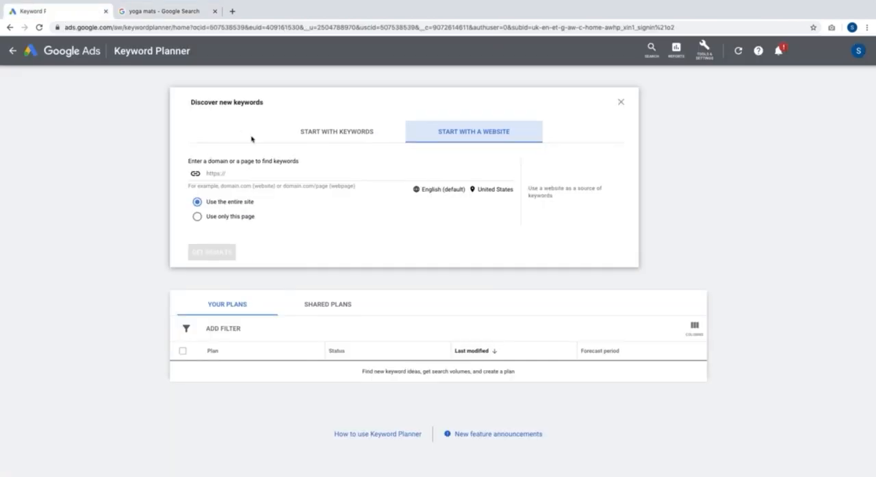
{"action": "left_click", "coordinate": [251, 172]}
{"action": "key", "text": "ctrl+v"}
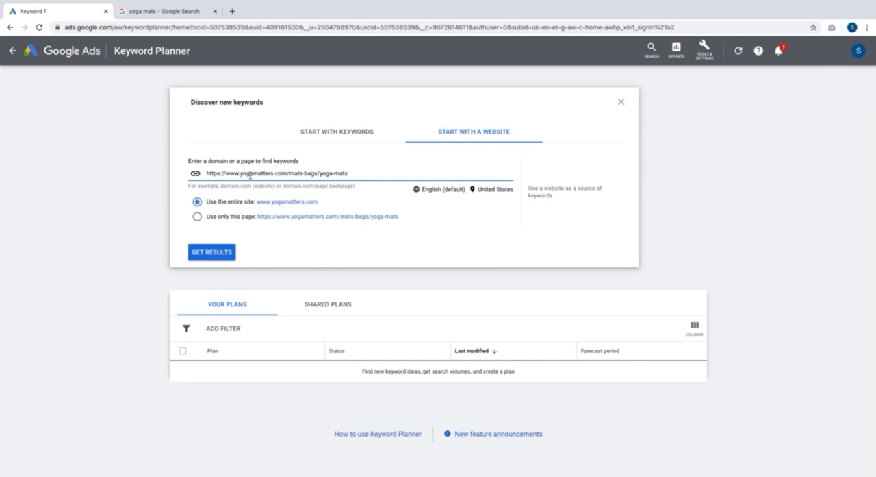
{"action": "left_click", "coordinate": [216, 221]}
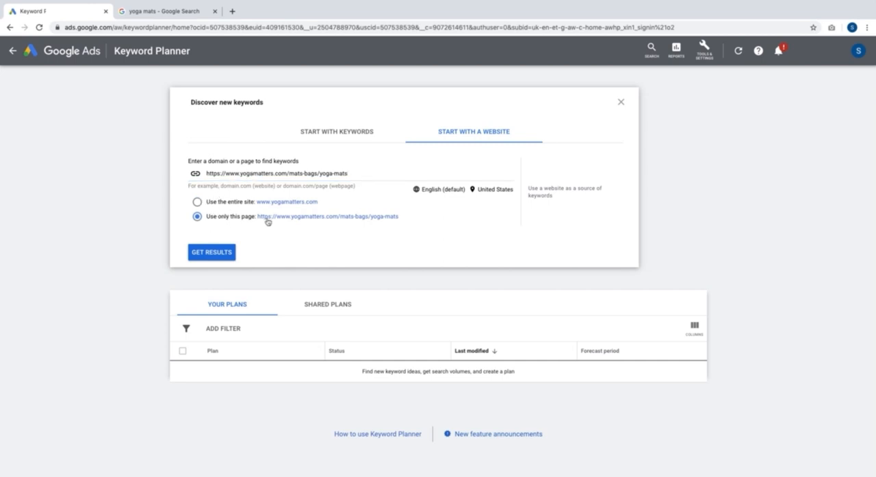
{"action": "left_click", "coordinate": [211, 253]}
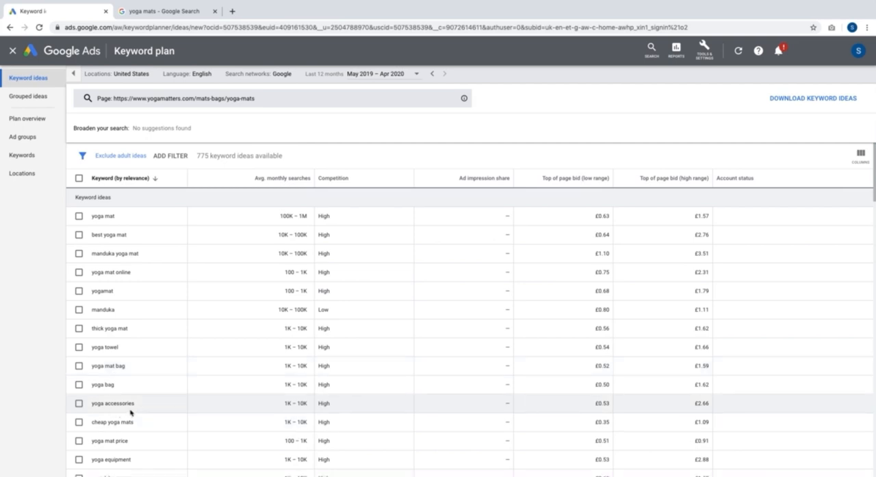
Review the keyword ideas for the Yogamatters page, check the Google results for yoga mats, and return to the keyword plan
{"action": "scroll", "coordinate": [131, 412], "scroll_direction": "down", "scroll_amount": 1}
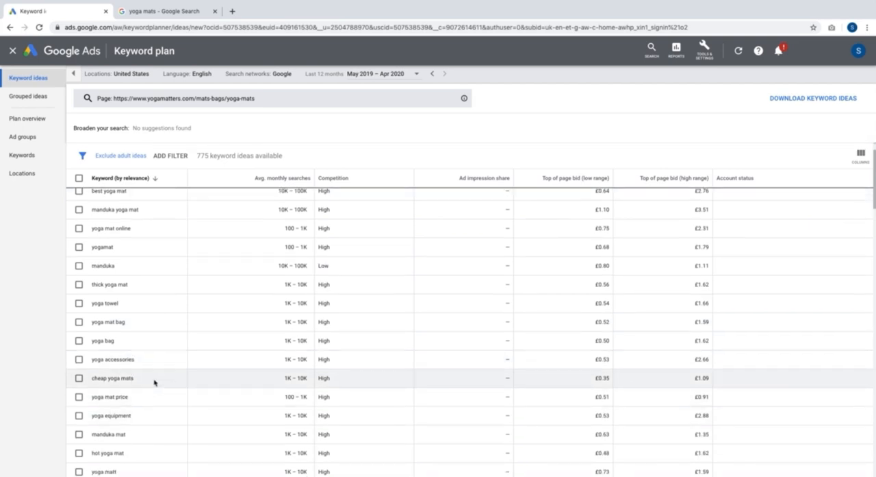
{"action": "scroll", "coordinate": [155, 382], "scroll_direction": "down", "scroll_amount": 3}
{"action": "scroll", "coordinate": [155, 382], "scroll_direction": "up", "scroll_amount": 4}
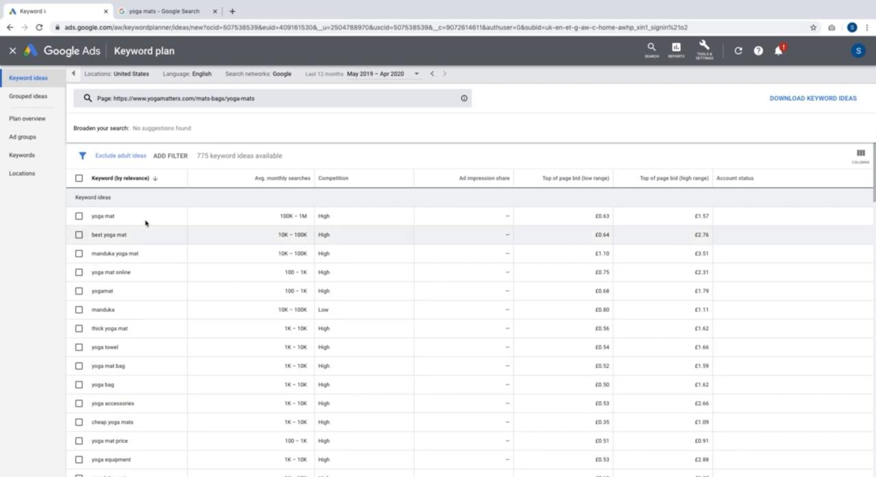
{"action": "left_click", "coordinate": [167, 18]}
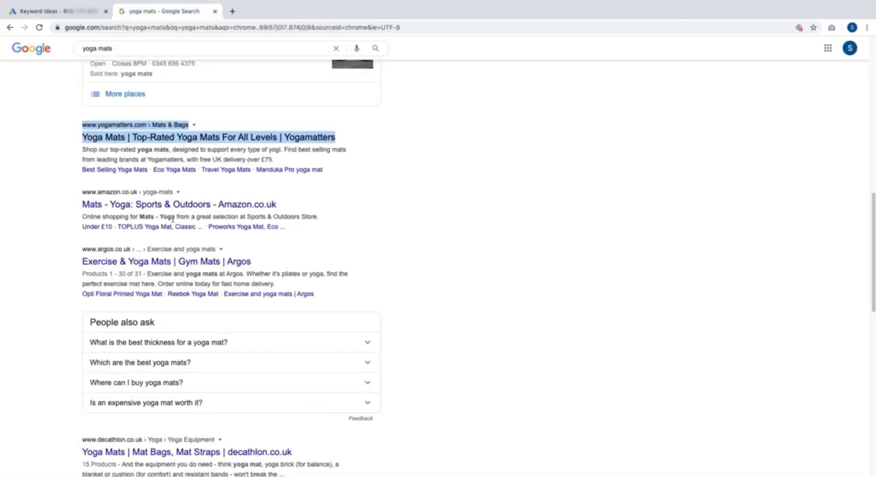
{"action": "left_click", "coordinate": [415, 188]}
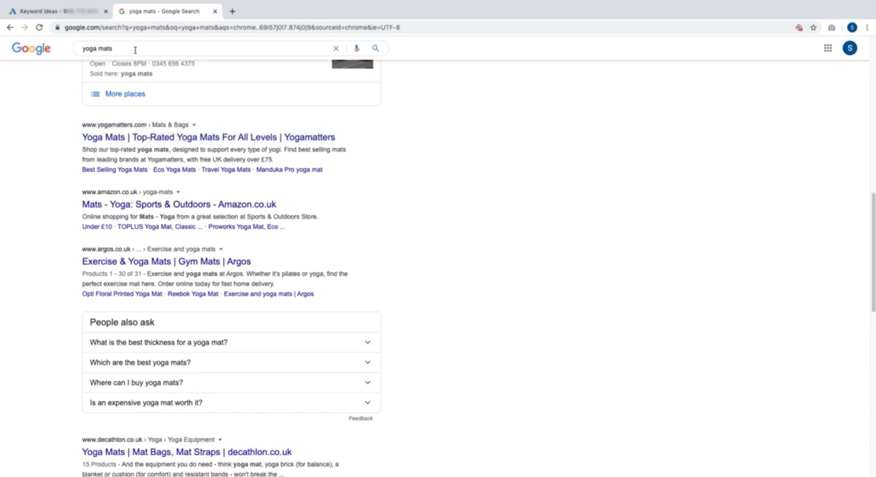
{"action": "left_click", "coordinate": [75, 12]}
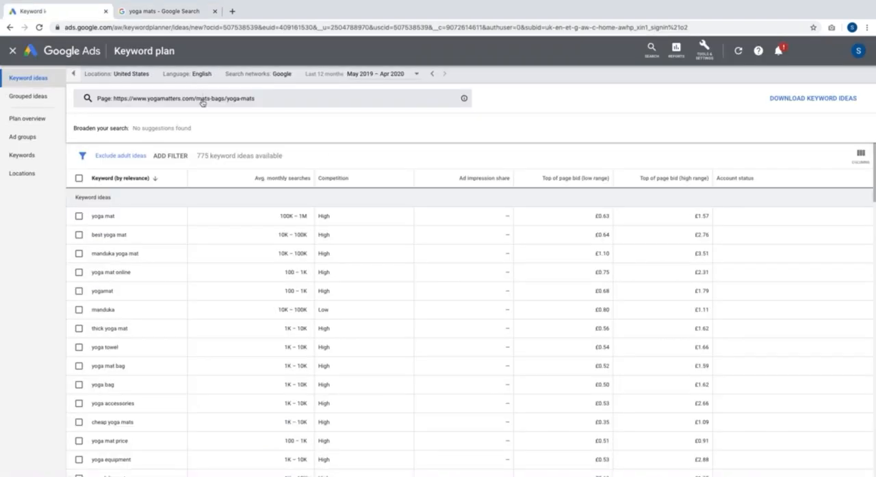